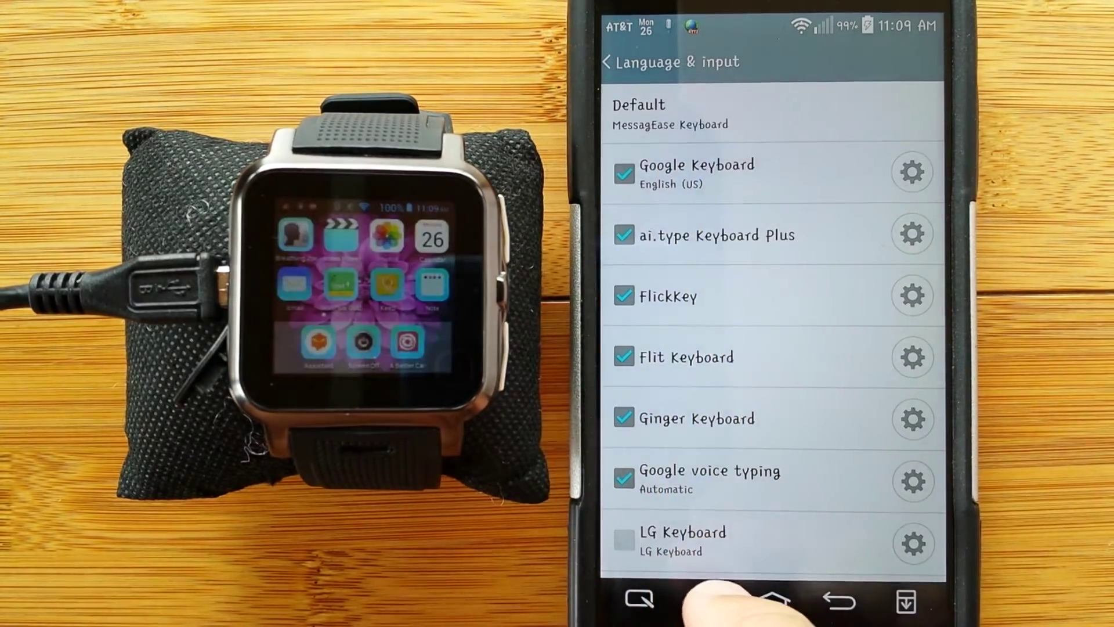
Bring up the empty phone note with MessageEase showing, then launch the Note app on the watch.
{"action": "left_click", "coordinate": [707, 600]}
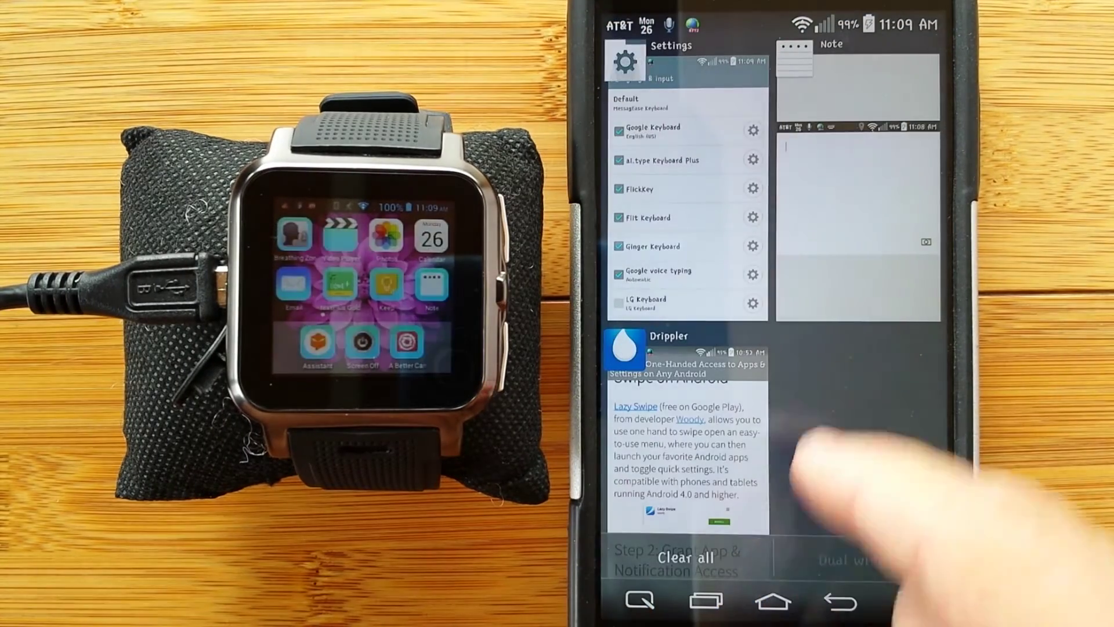
{"action": "left_click", "coordinate": [857, 218]}
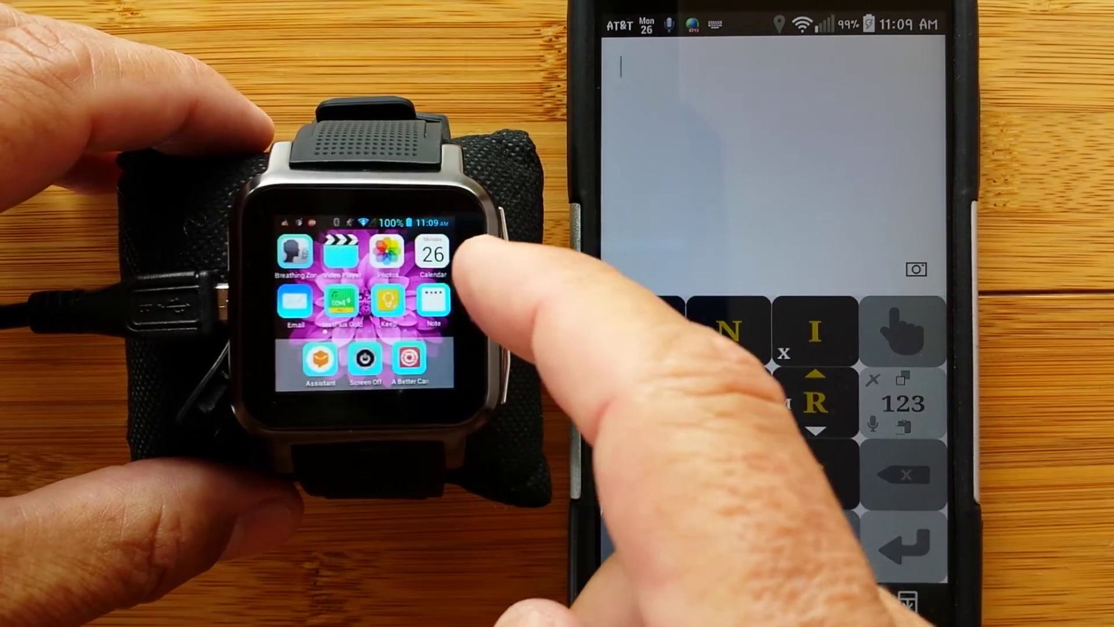
{"action": "left_click", "coordinate": [394, 300]}
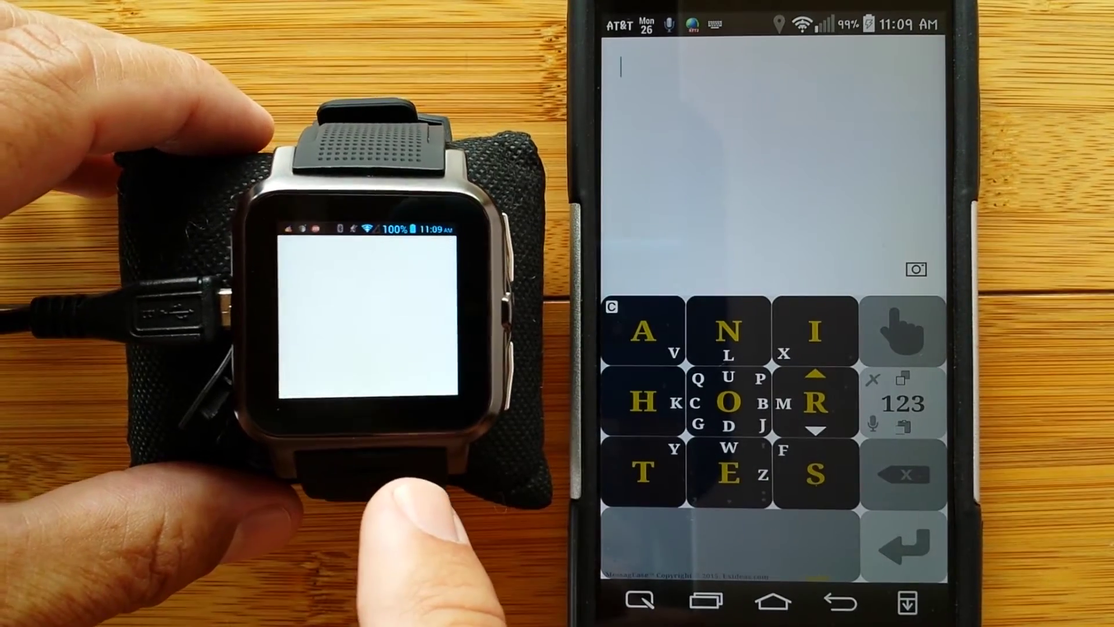